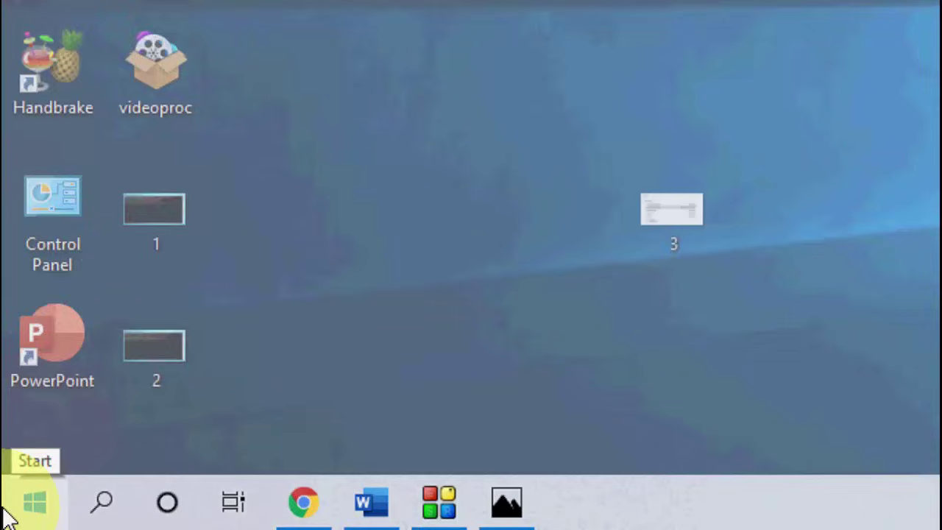
- Search the system for Command Prompt and show its launch options
click(6, 511)
text(command)
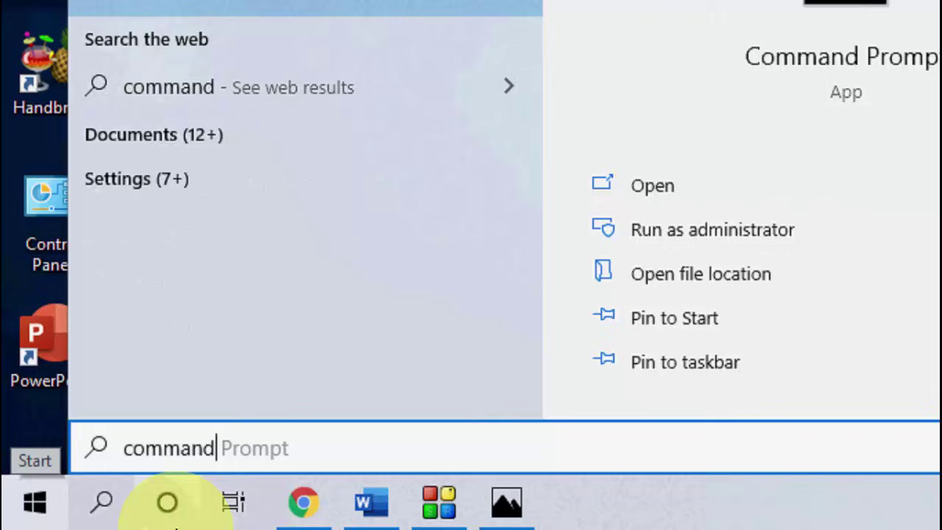
right_click(263, 111)
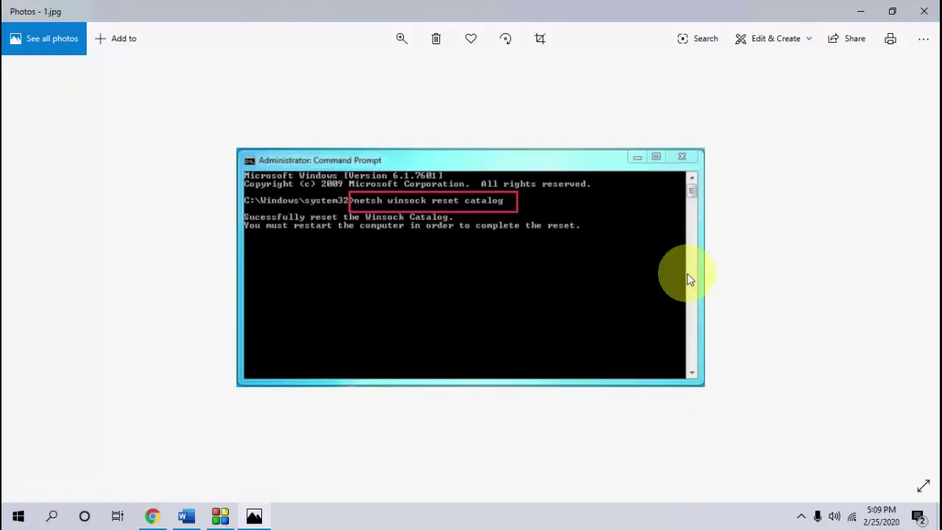
- Examine the reference images for netsh winsock reset catalog and netsh int ipv6 reset reset.log up close, and close the image viewer
scroll(734, 274, up, 3)
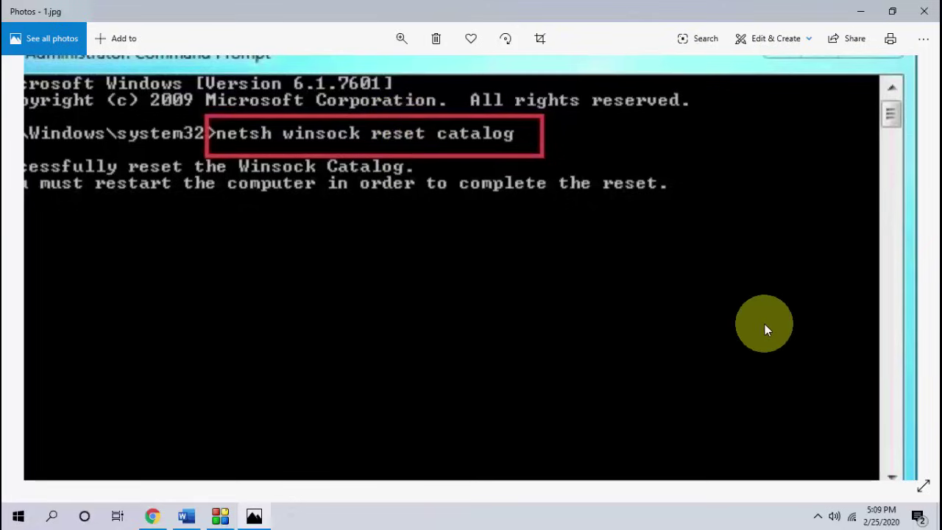
scroll(900, 275, down, 3)
click(910, 270)
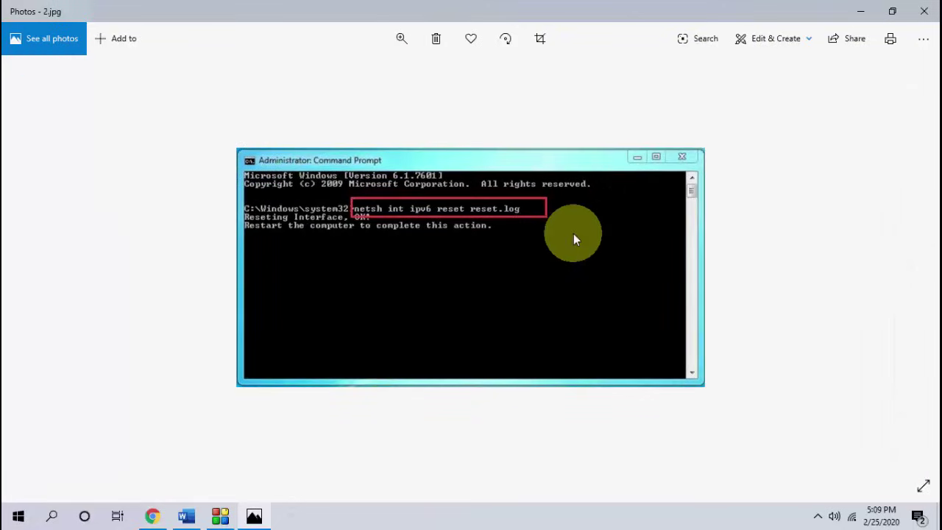
scroll(535, 255, up, 3)
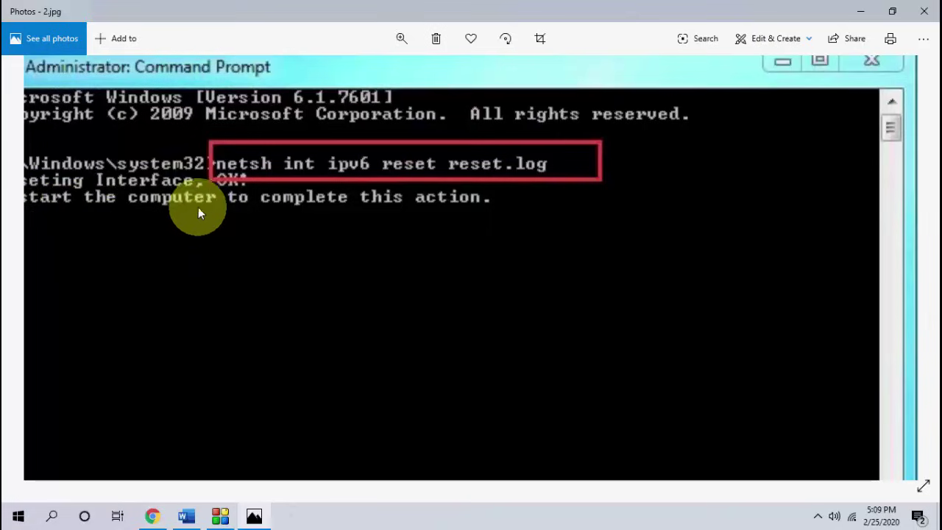
click(927, 13)
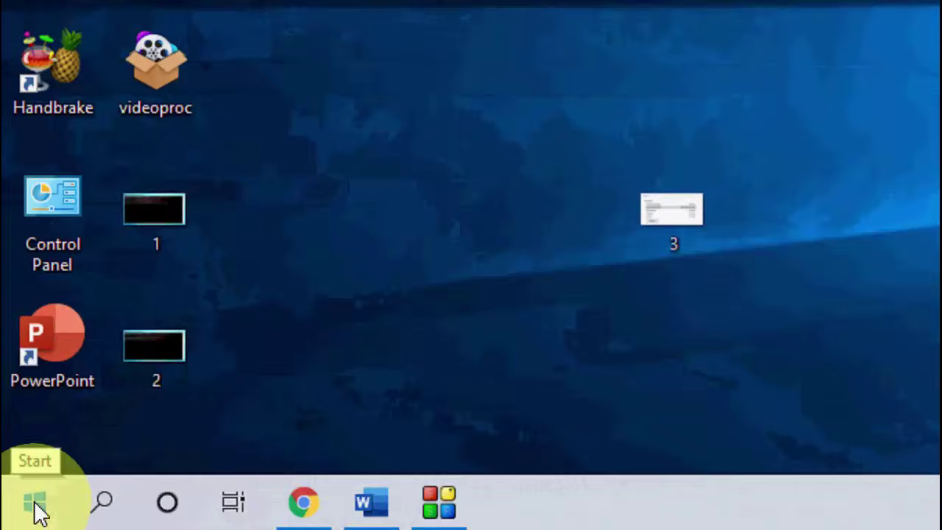
click(37, 508)
mouse_move(40, 444)
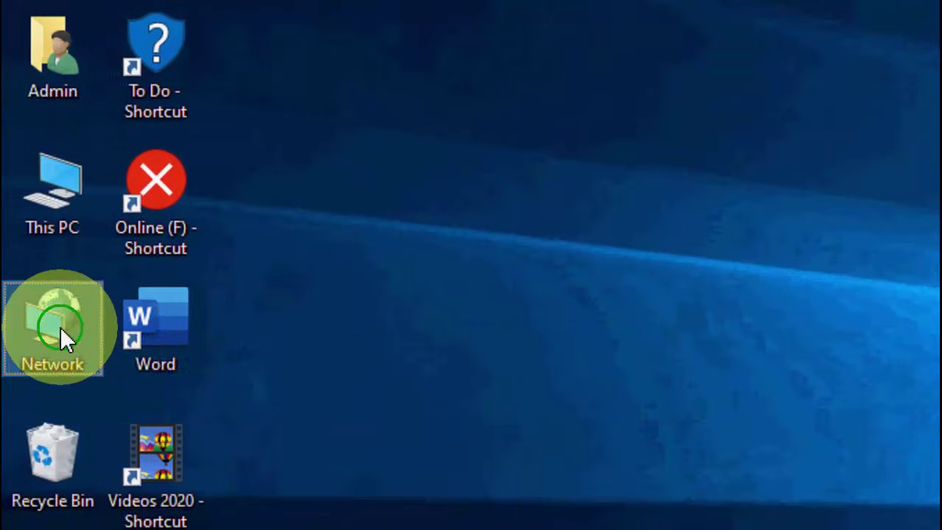
- Open the Wi-Fi adapter's properties from the computer's network connections
right_click(32, 167)
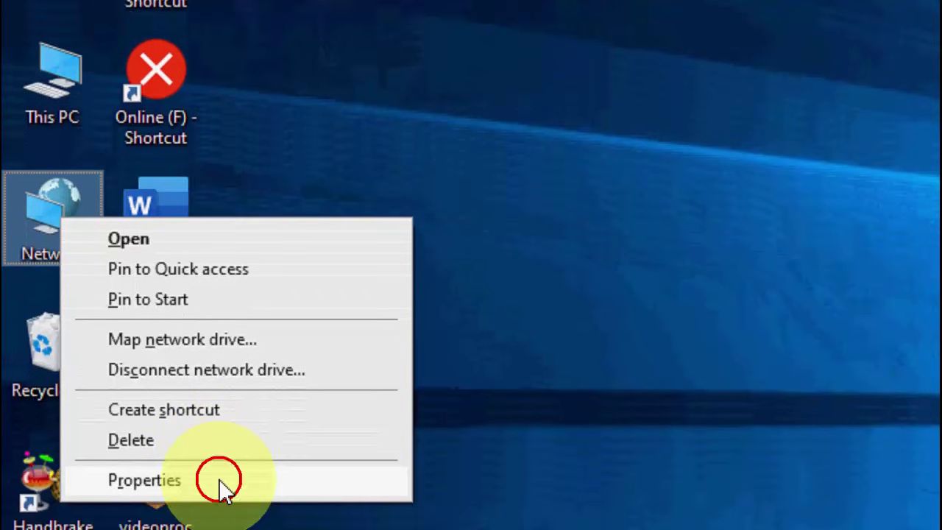
click(221, 487)
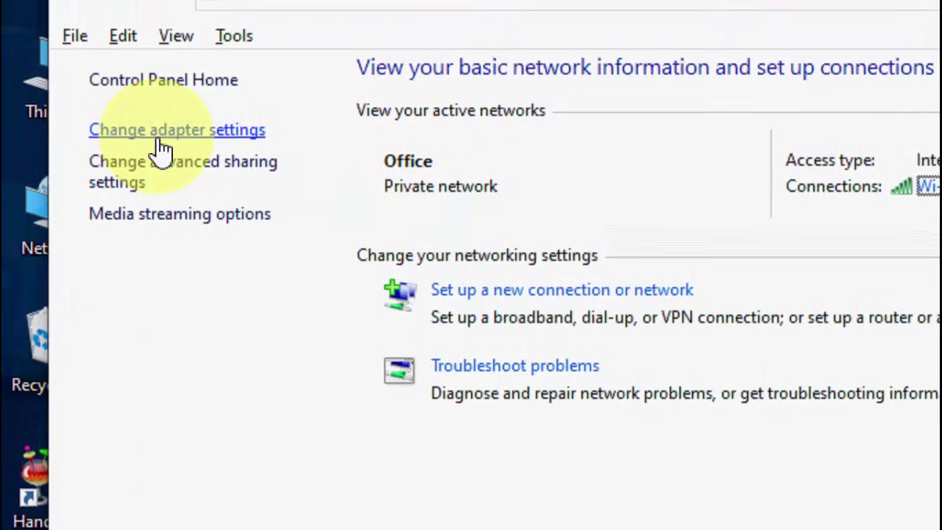
click(162, 151)
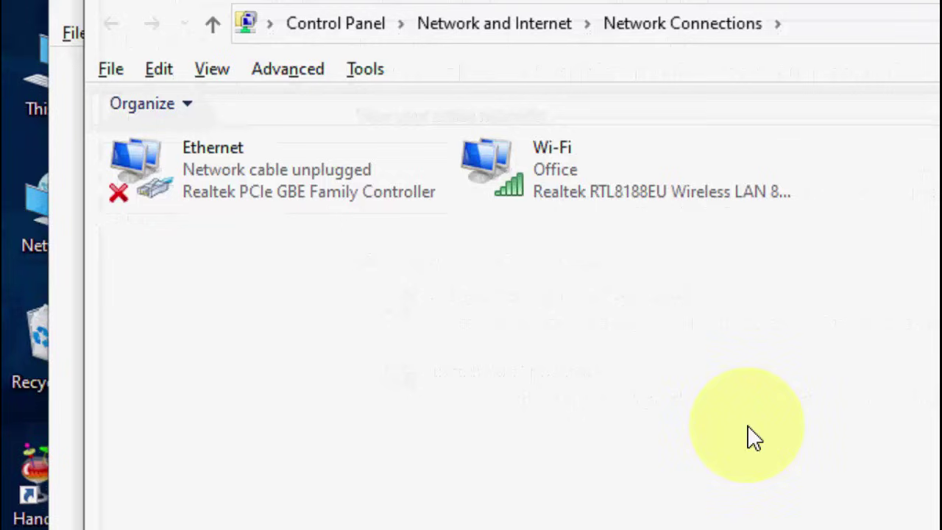
right_click(579, 209)
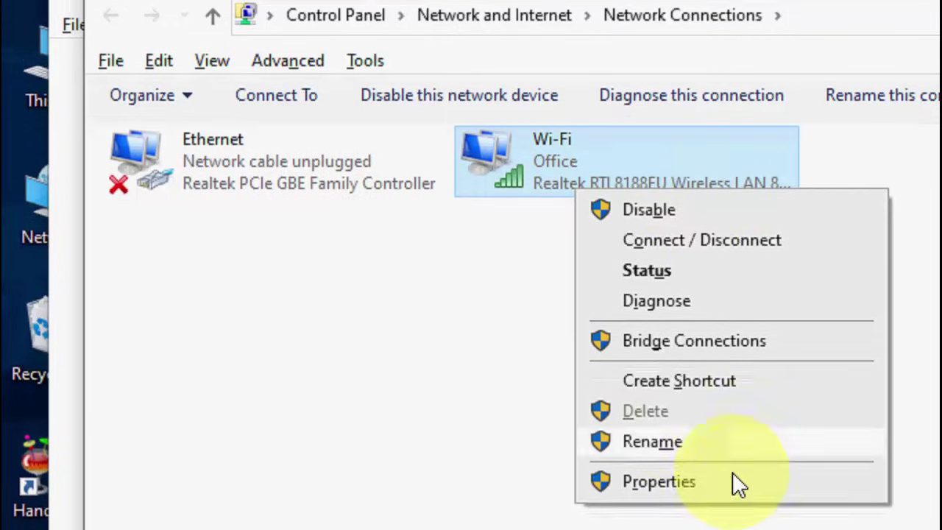
click(727, 444)
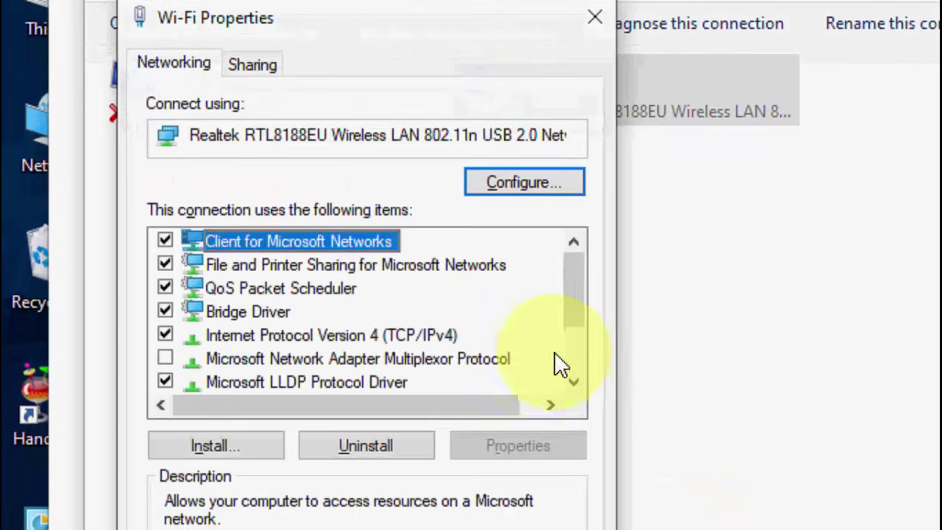
- Toggle Internet Protocol Version 6 (TCP/IPv6) off and back on in the Wi-Fi connection's items
drag(578, 286, 578, 325)
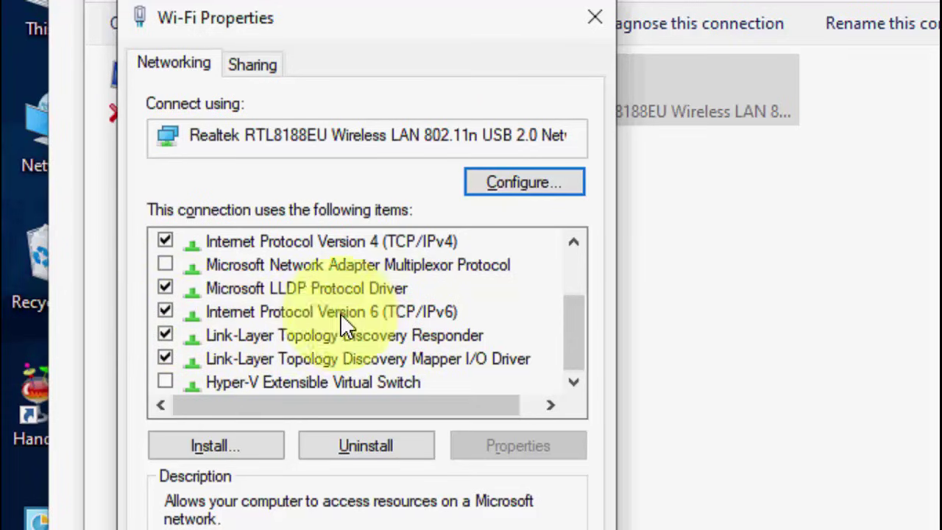
click(166, 310)
click(165, 311)
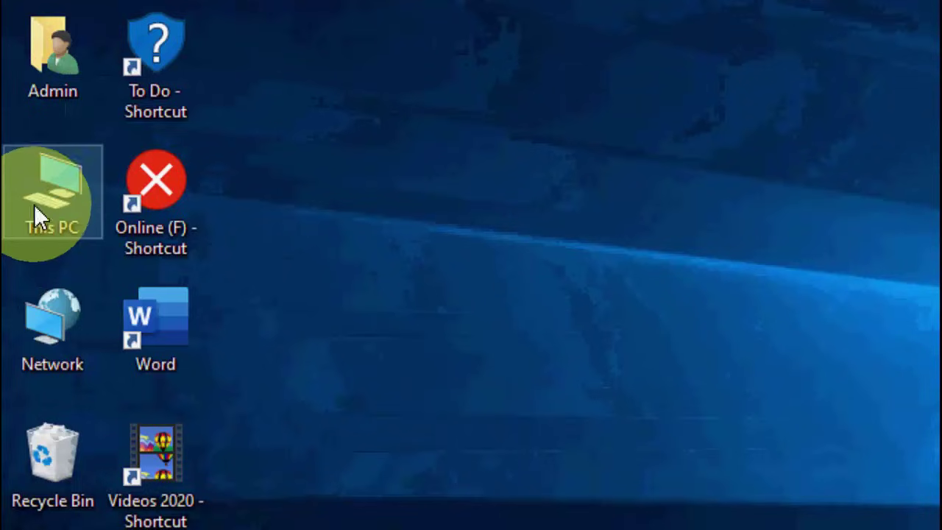
- Open Device Manager within Computer Management and expand the network adapters
right_click(24, 92)
click(273, 271)
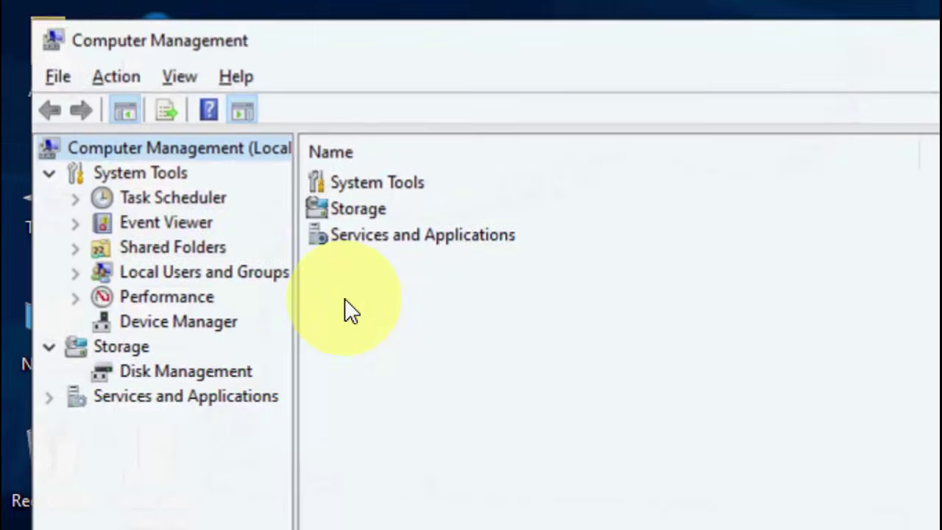
click(188, 324)
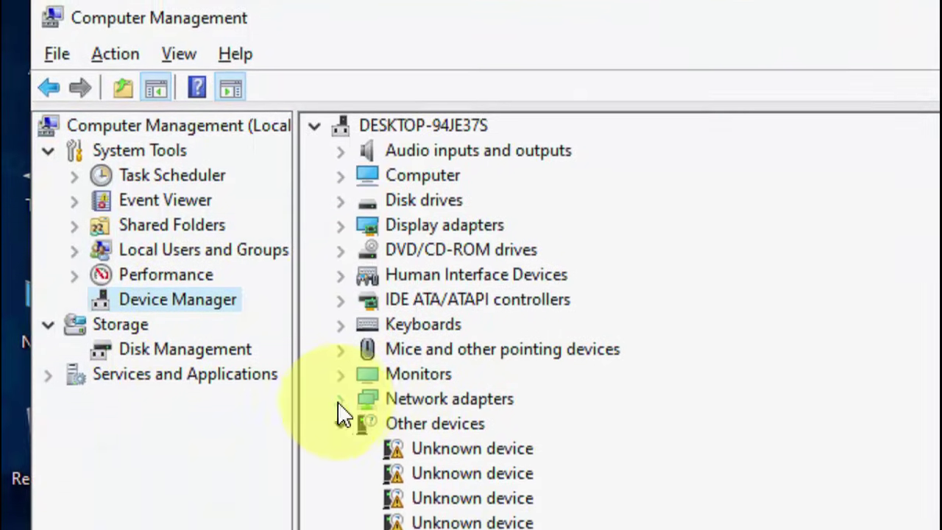
click(340, 398)
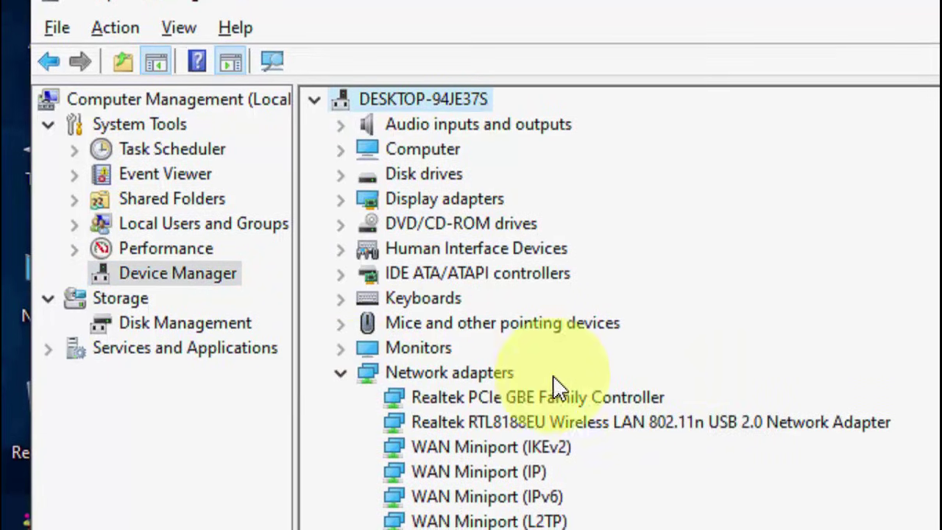
- Update the Realtek PCIe GBE Family Controller with the first listed local driver, version 8.44.107.2016 [1/7/2016], and close the wizard
click(499, 416)
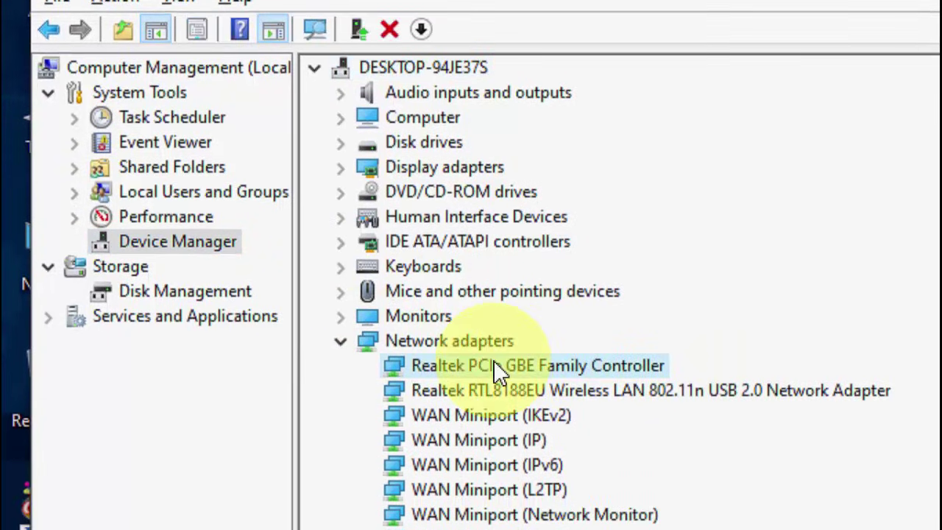
right_click(498, 370)
click(655, 381)
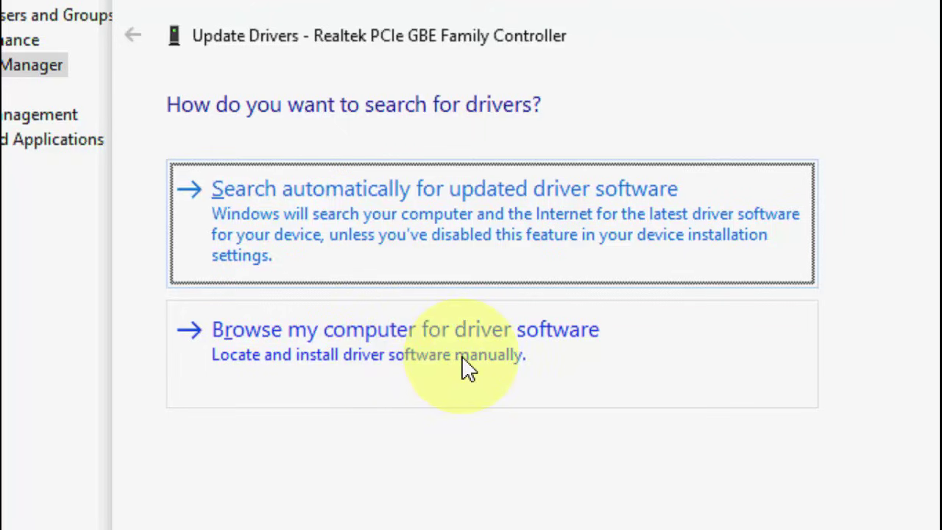
click(437, 368)
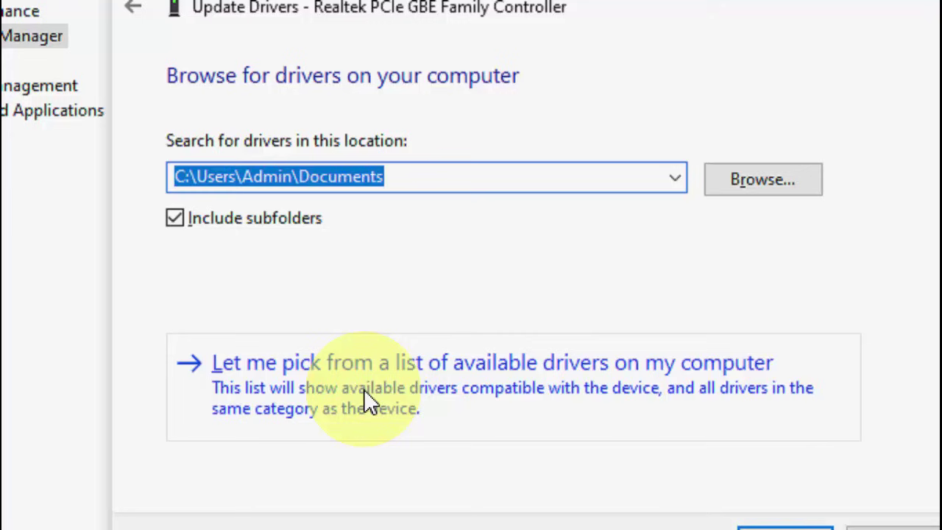
click(363, 409)
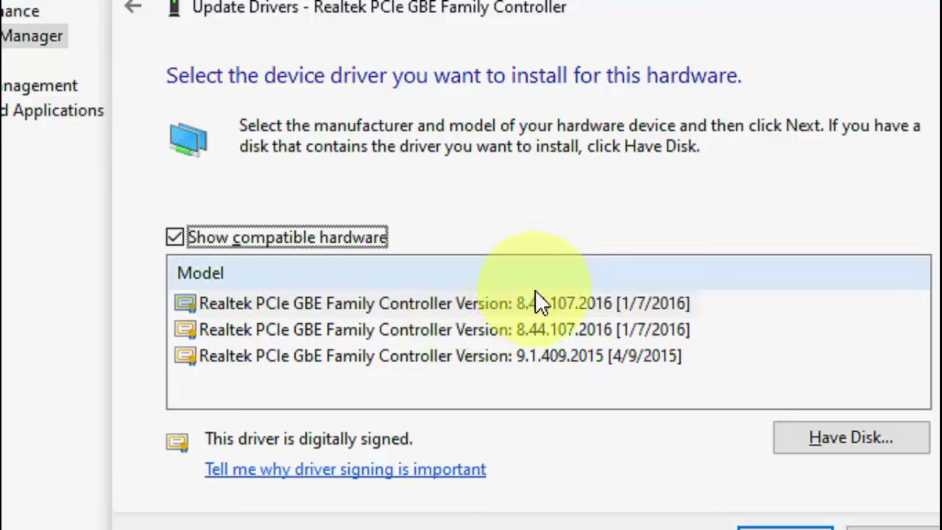
click(597, 306)
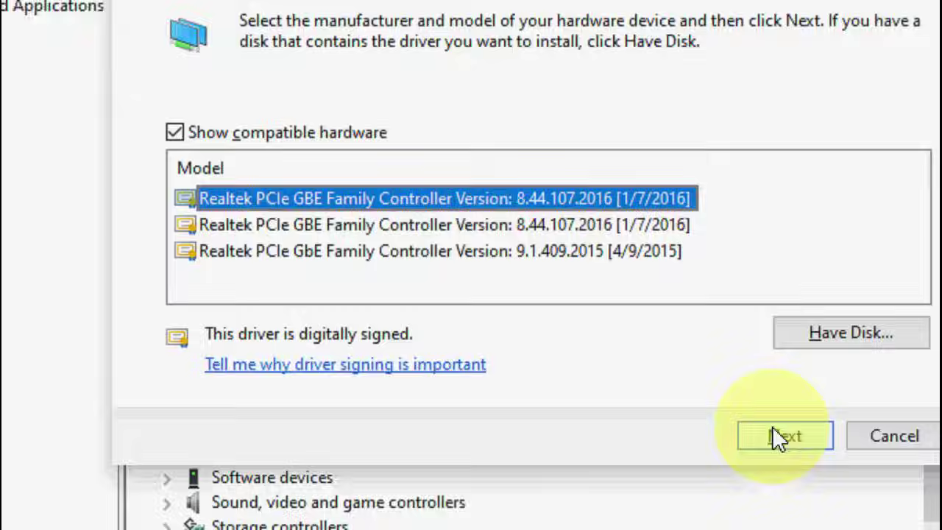
click(776, 504)
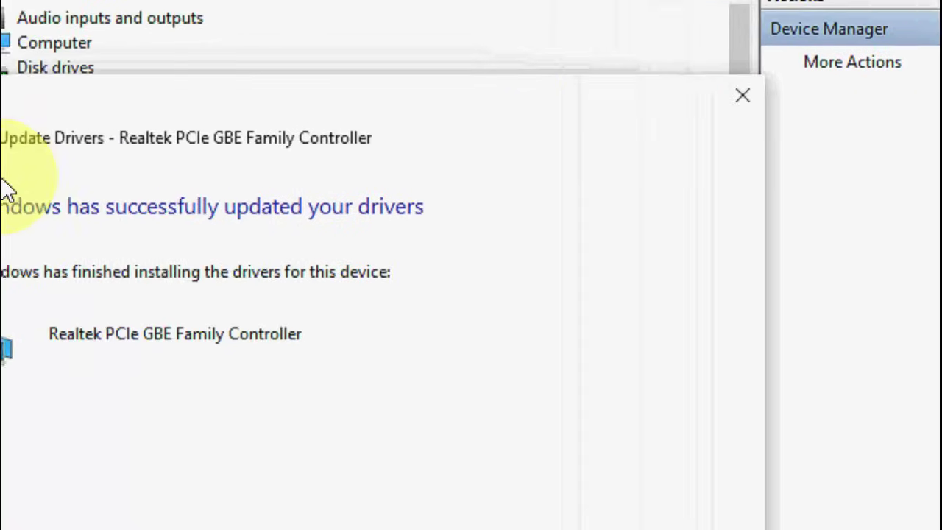
click(800, 108)
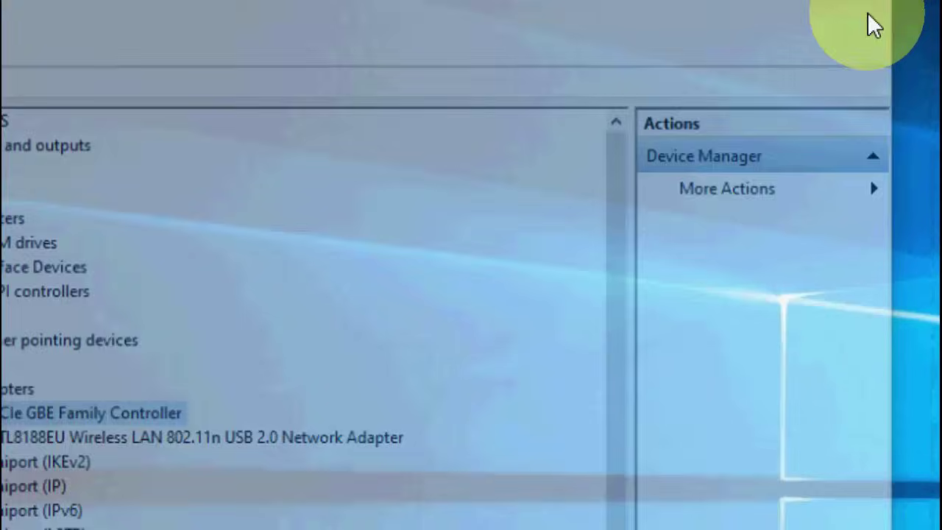
- Close Computer Management and refresh the desktop
click(873, 25)
right_click(347, 115)
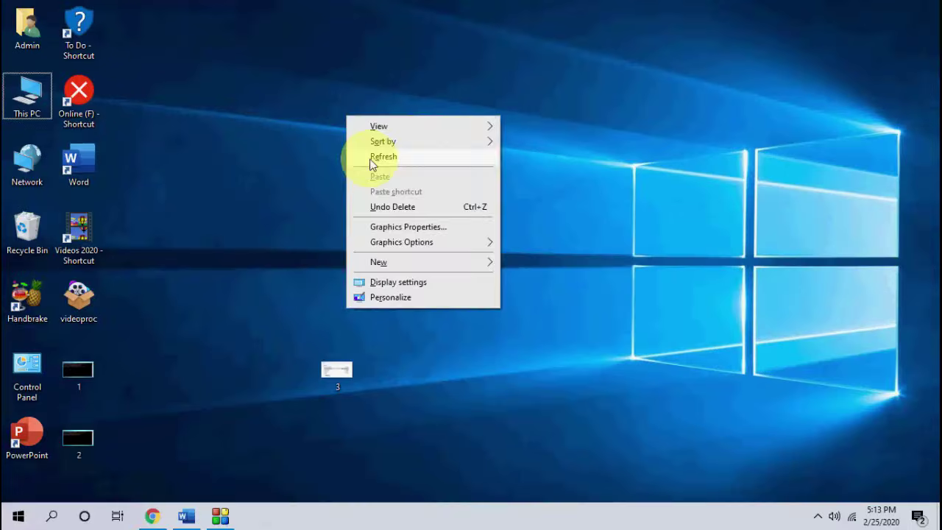
click(370, 159)
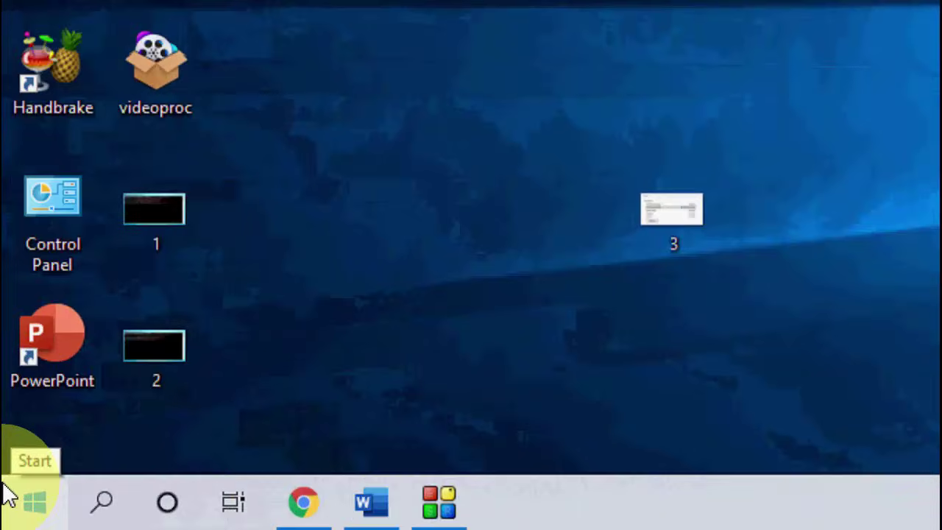
- Launch Services and open the properties of the IP Helper service
click(6, 512)
text(services)
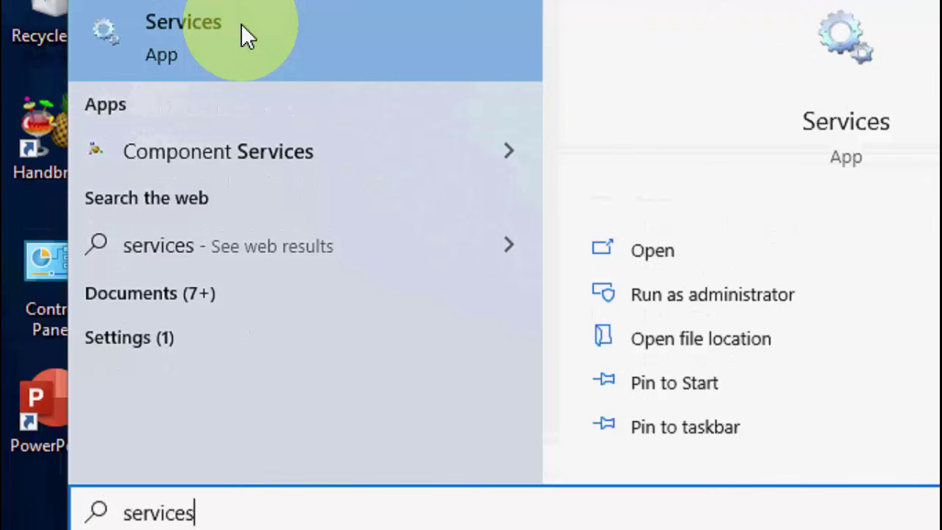
click(242, 29)
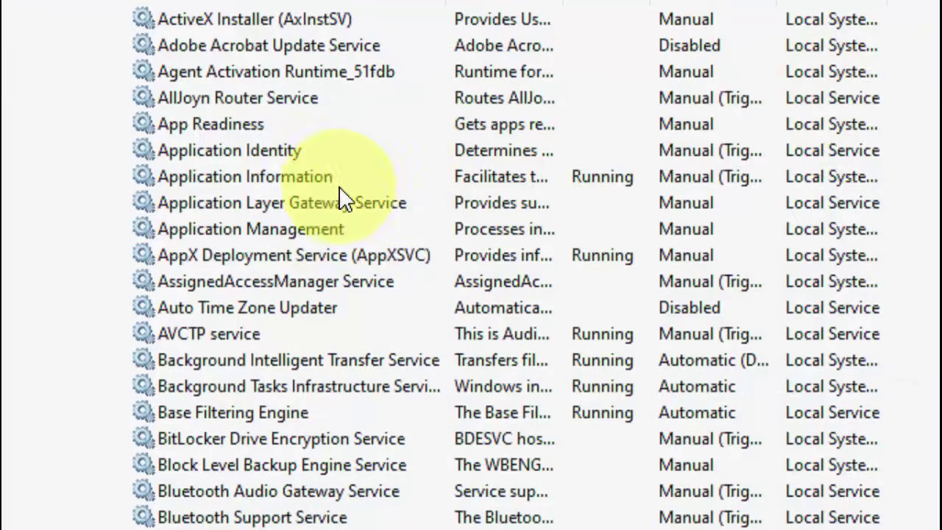
click(293, 195)
text(ip)
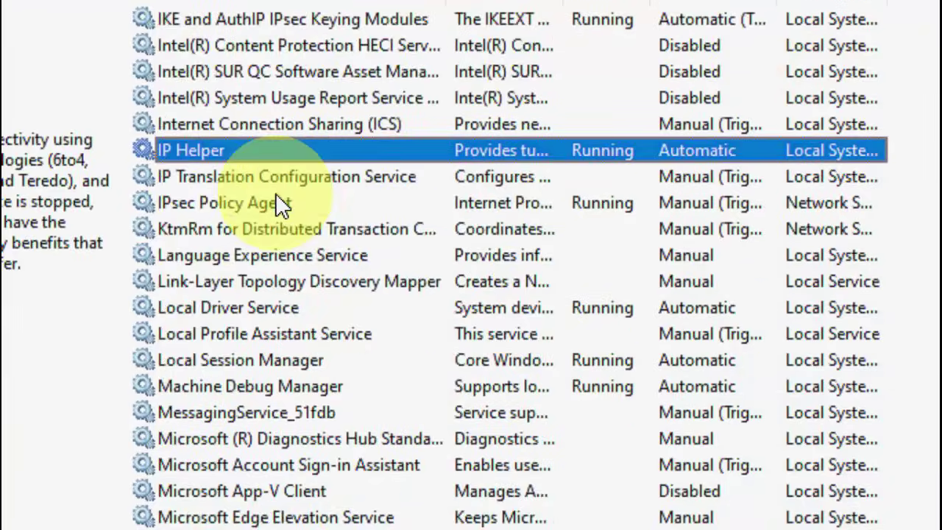
double_click(214, 147)
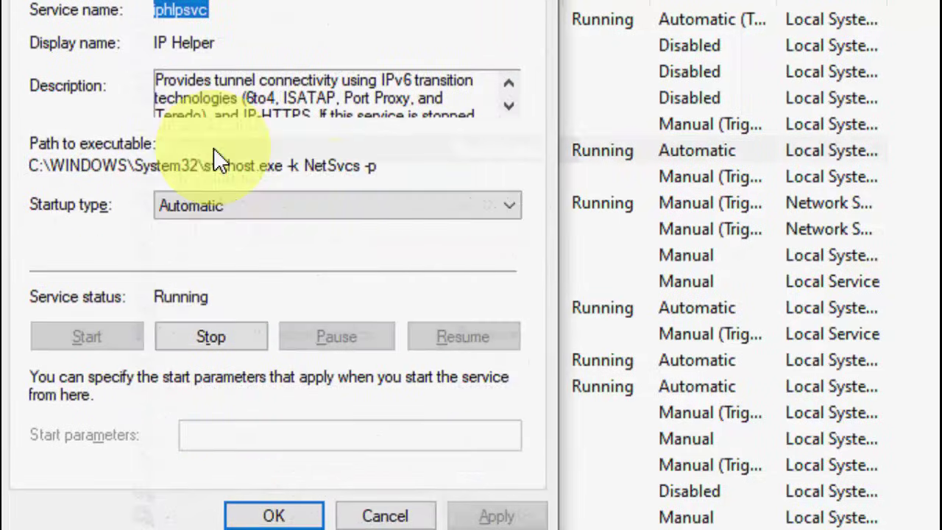
- Try to set the IP Helper service's startup type to Disabled
click(232, 209)
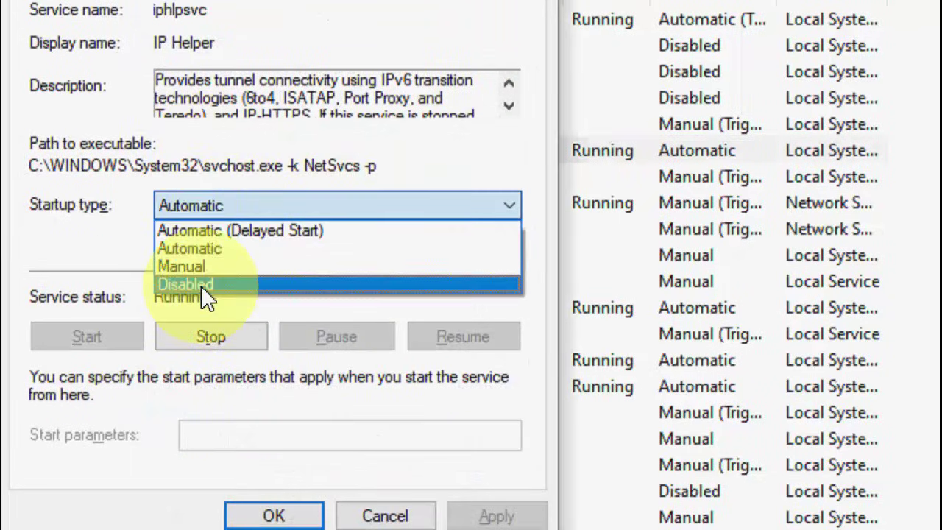
click(202, 286)
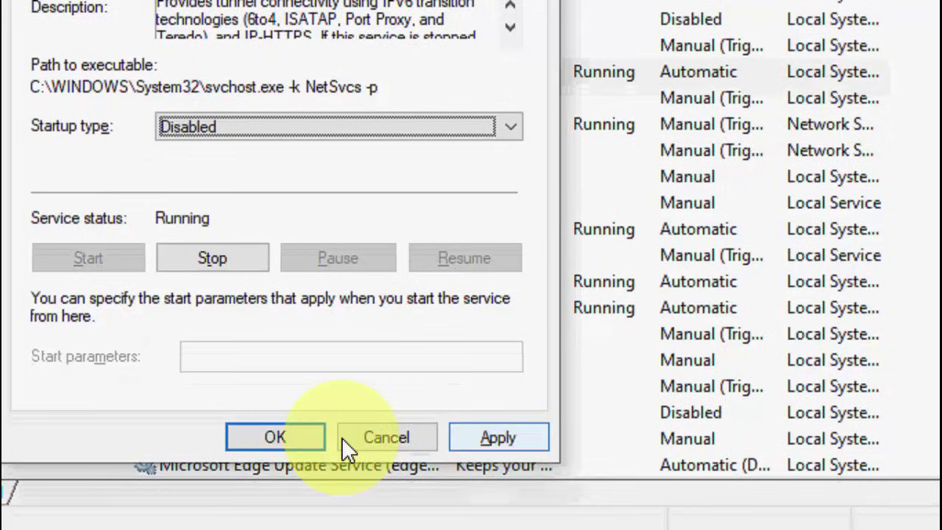
click(357, 515)
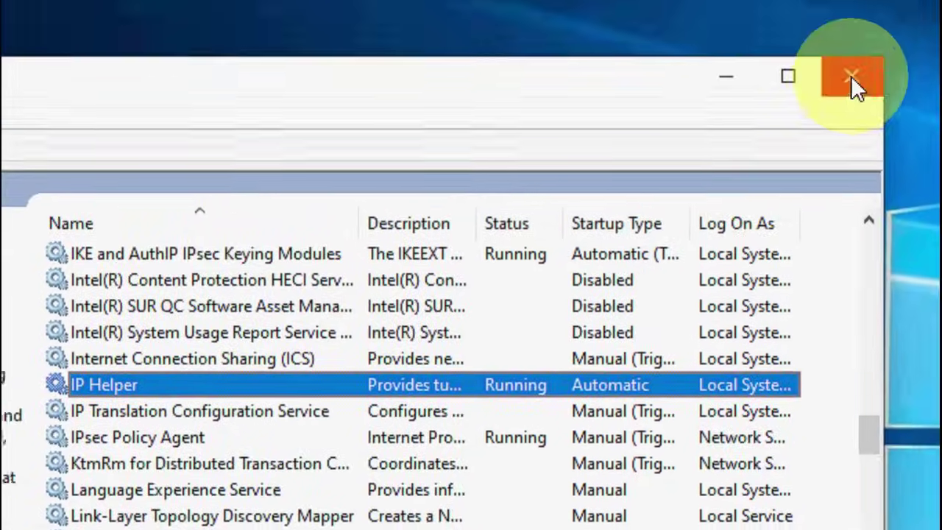
- Close the Services window and refresh the desktop
click(850, 76)
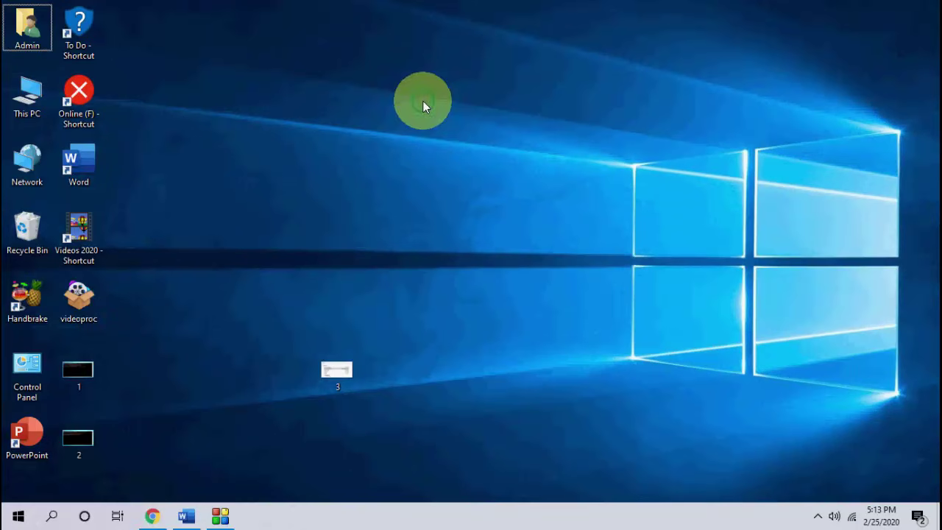
right_click(424, 103)
click(454, 142)
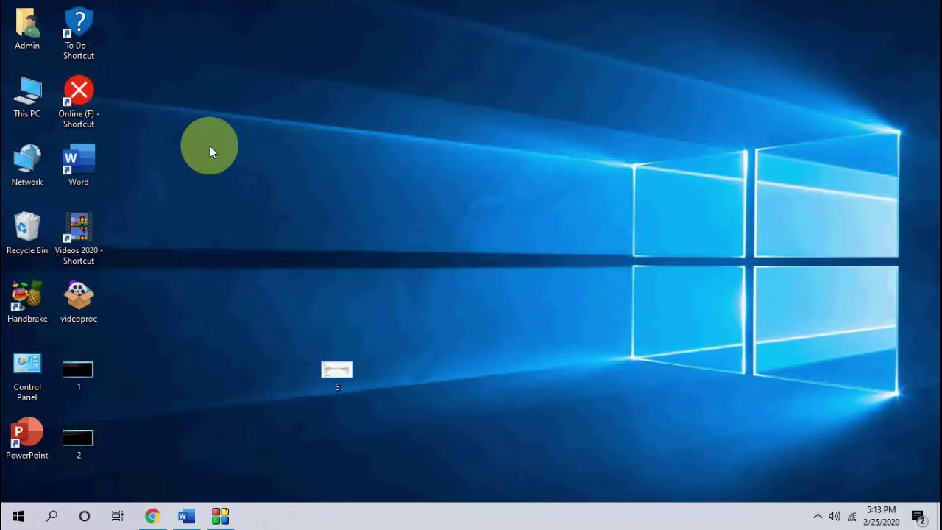
- Open the Troubleshoot page under Update & Security in Windows Settings
click(18, 516)
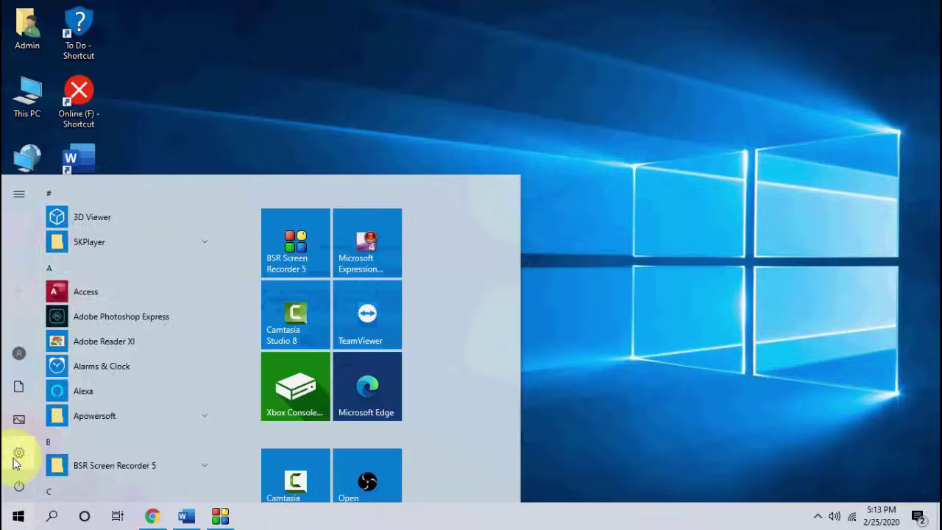
click(18, 454)
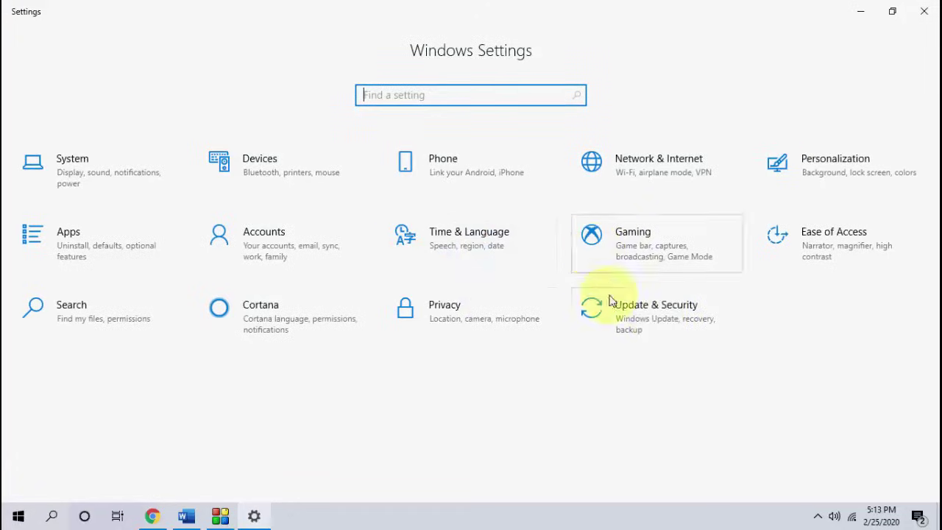
click(654, 317)
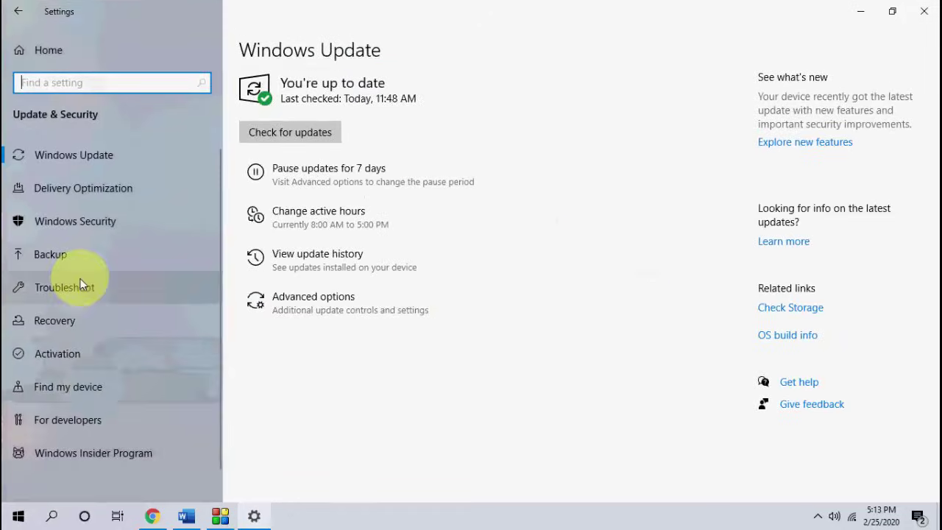
click(76, 294)
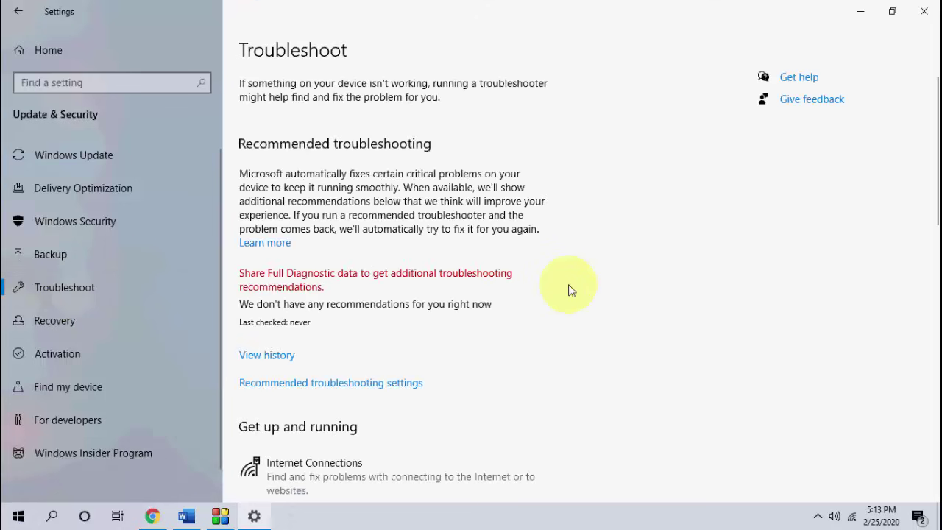
- Expand the Internet Connections troubleshooter and the Network Adapter troubleshooter to show their run options
scroll(568, 291, down, 3)
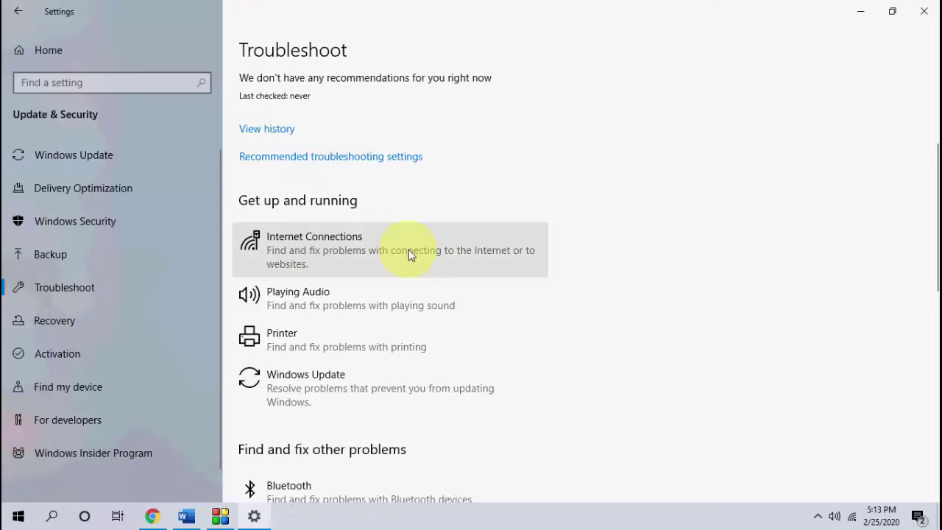
click(356, 252)
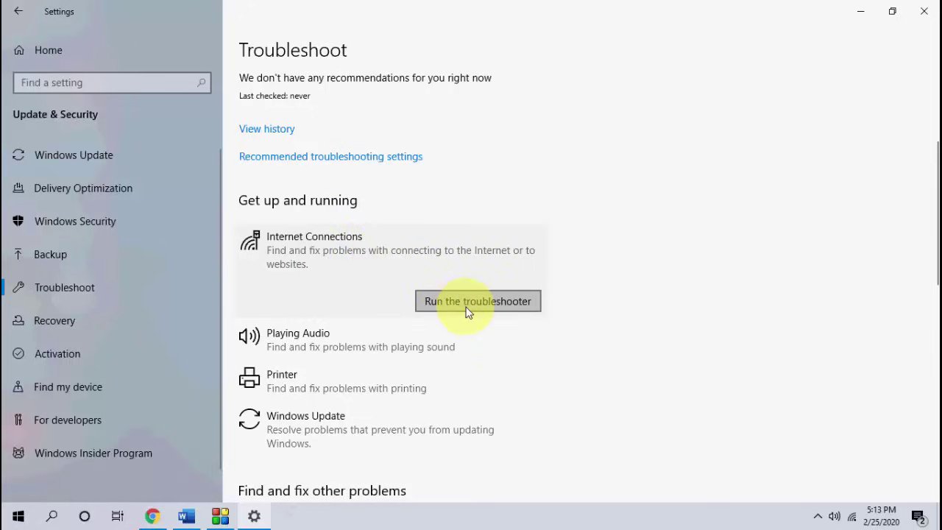
scroll(466, 312, down, 5)
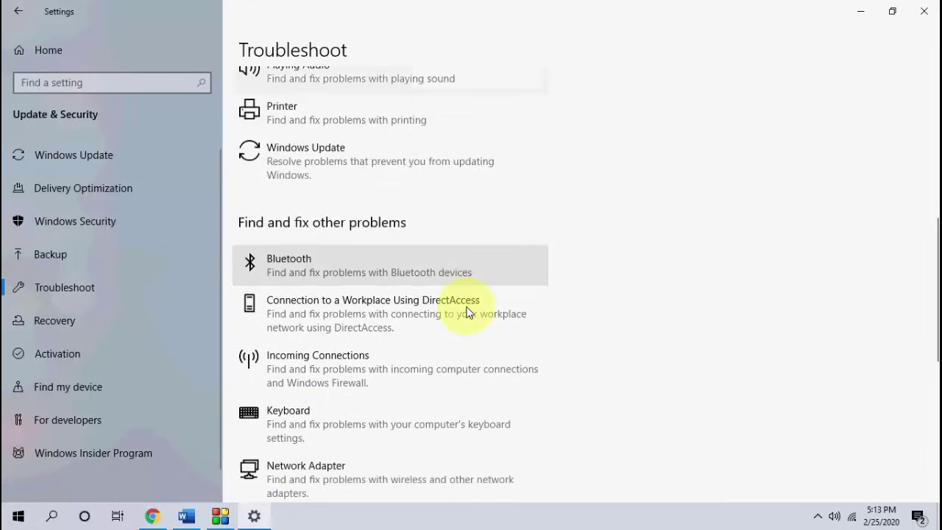
scroll(466, 312, down, 5)
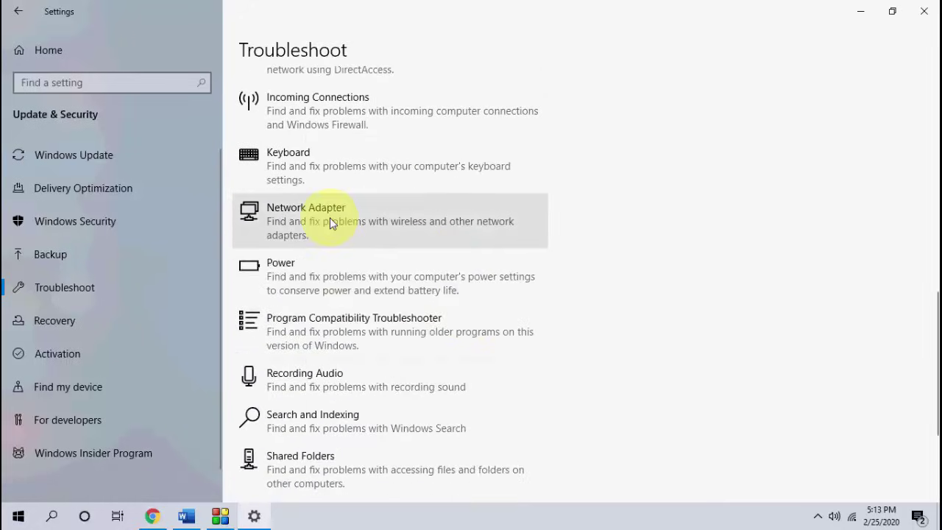
click(329, 219)
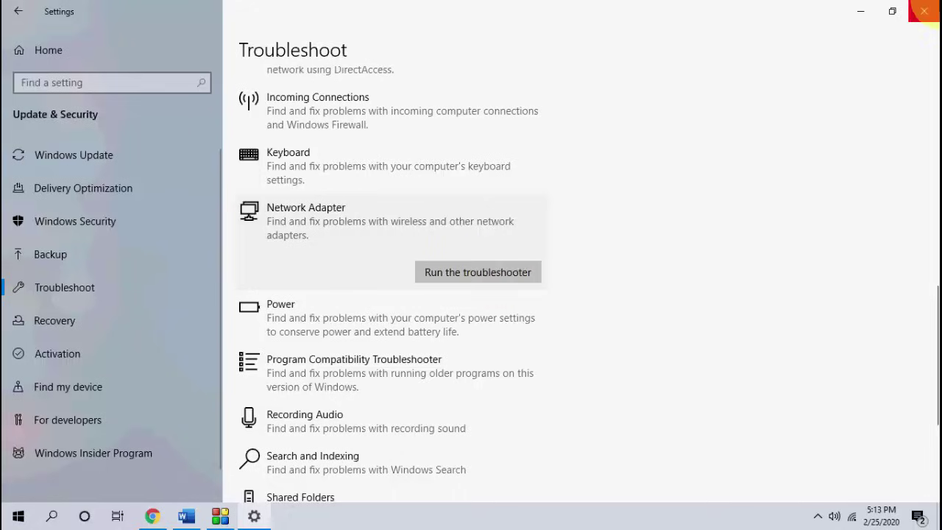
- Close the Settings window and refresh the desktop
click(923, 11)
right_click(469, 84)
click(505, 125)
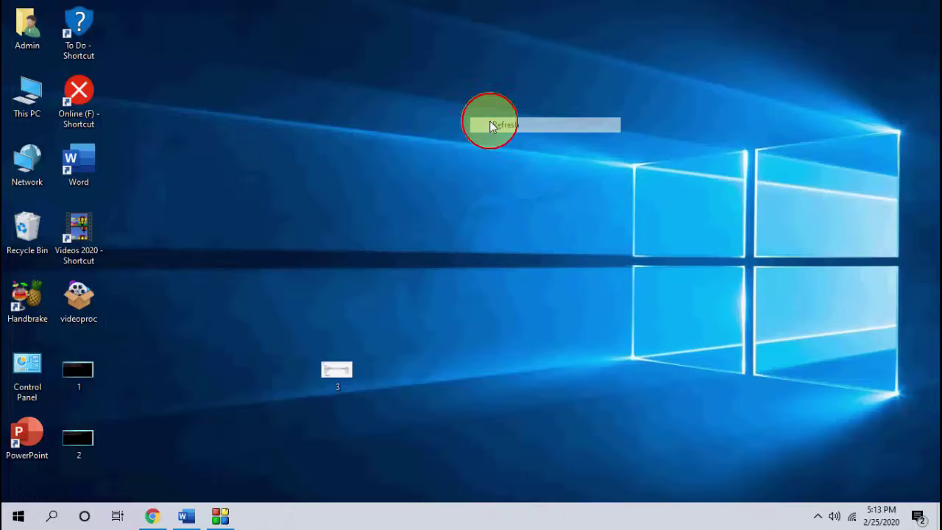